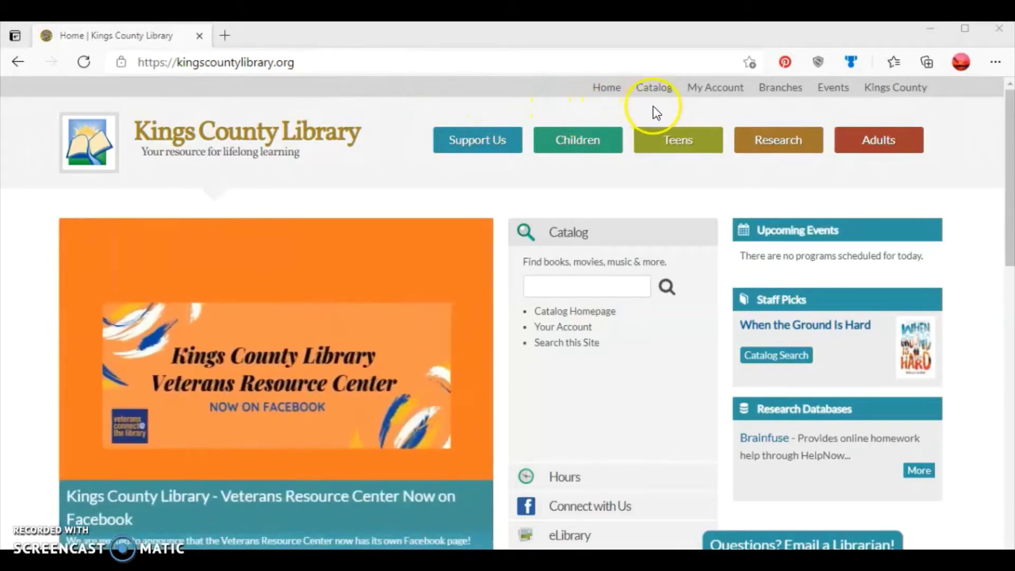
Open the ValleyCat catalog from the Kings County Library site's top navigation.
{"action": "left_click", "coordinate": [650, 90]}
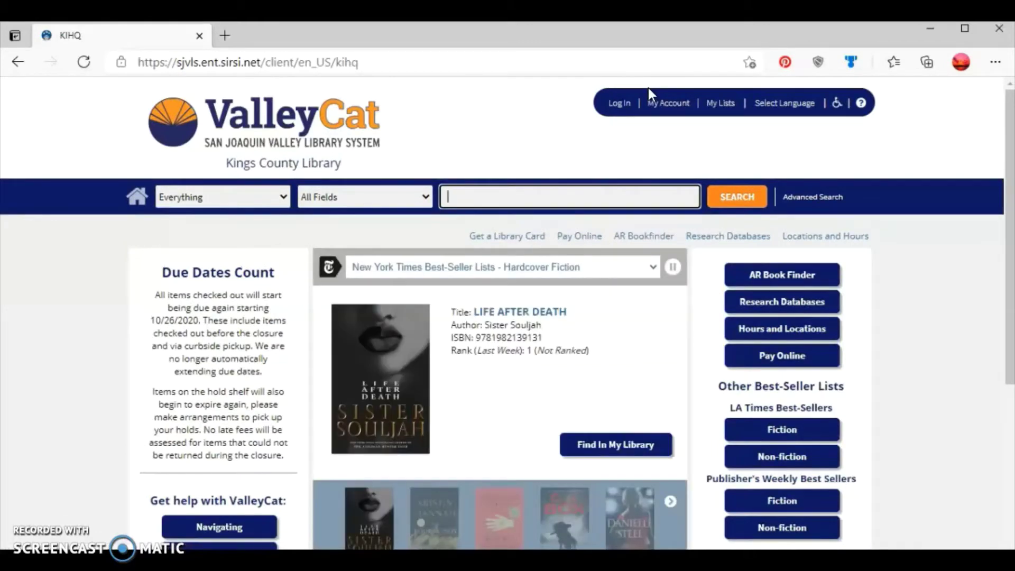
Sign in to ValleyCat with the library card barcode and PIN.
{"action": "left_click", "coordinate": [623, 108]}
{"action": "left_click", "coordinate": [623, 108]}
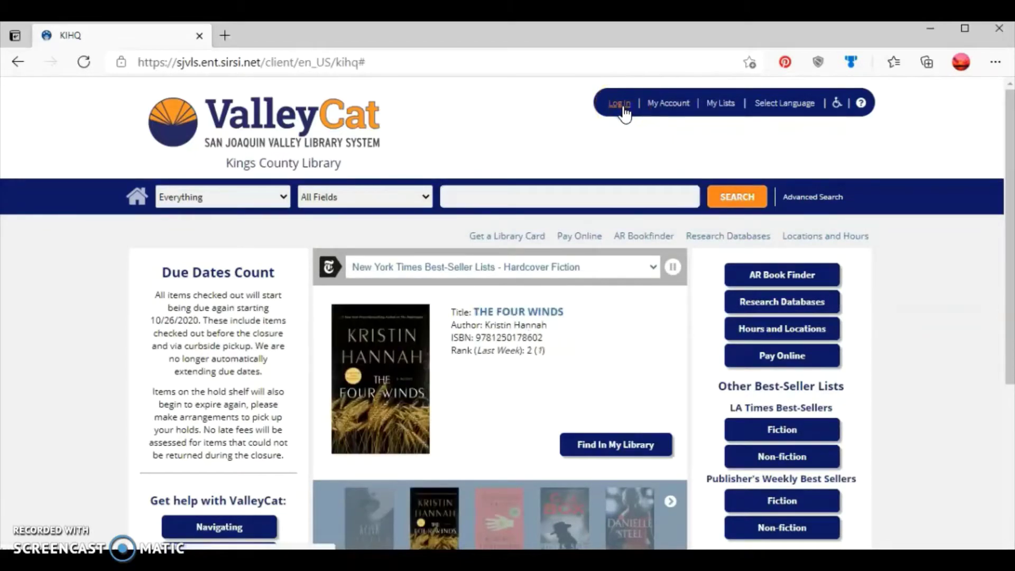
{"action": "left_click", "coordinate": [623, 107]}
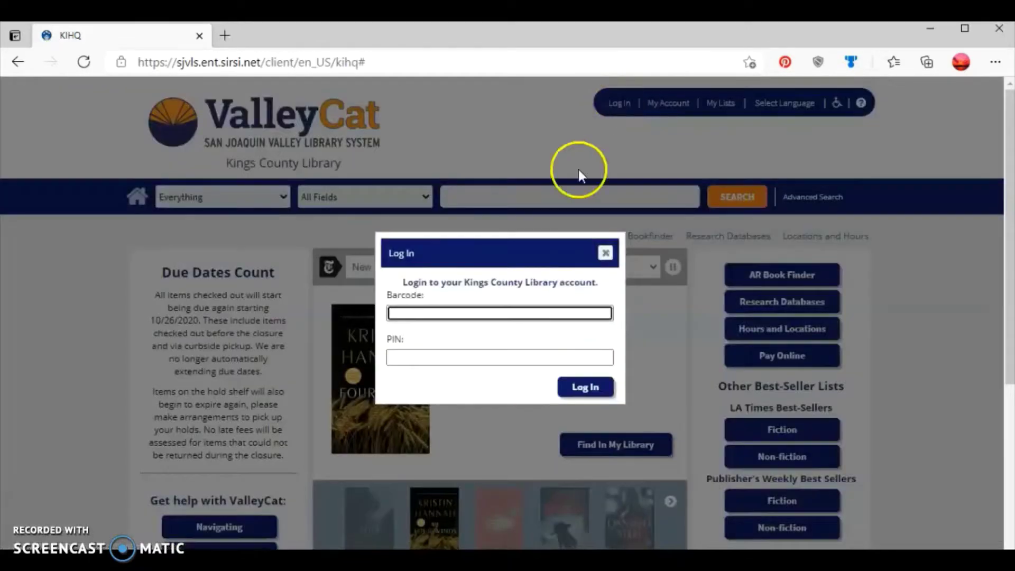
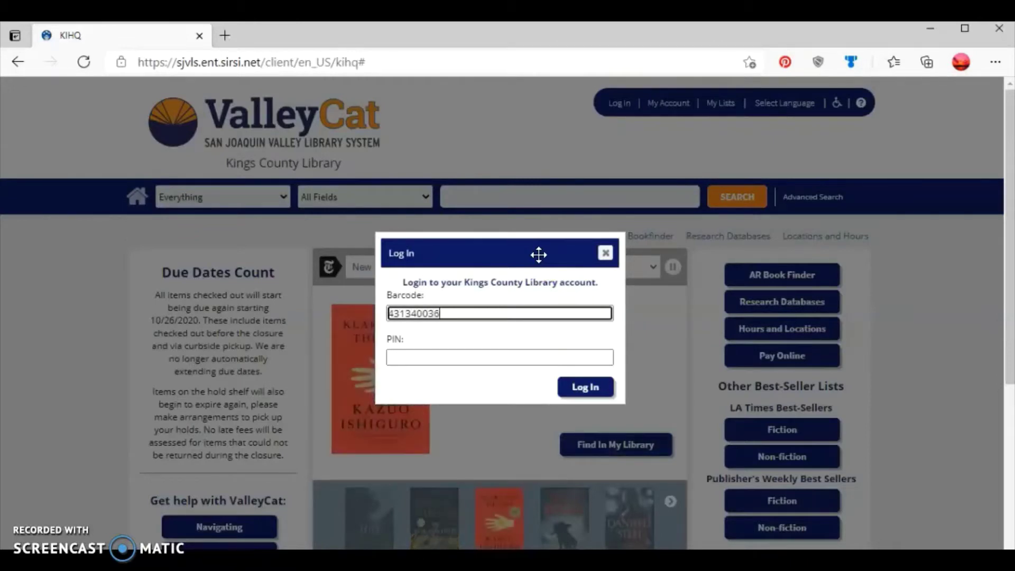
{"action": "key", "text": "Tab"}
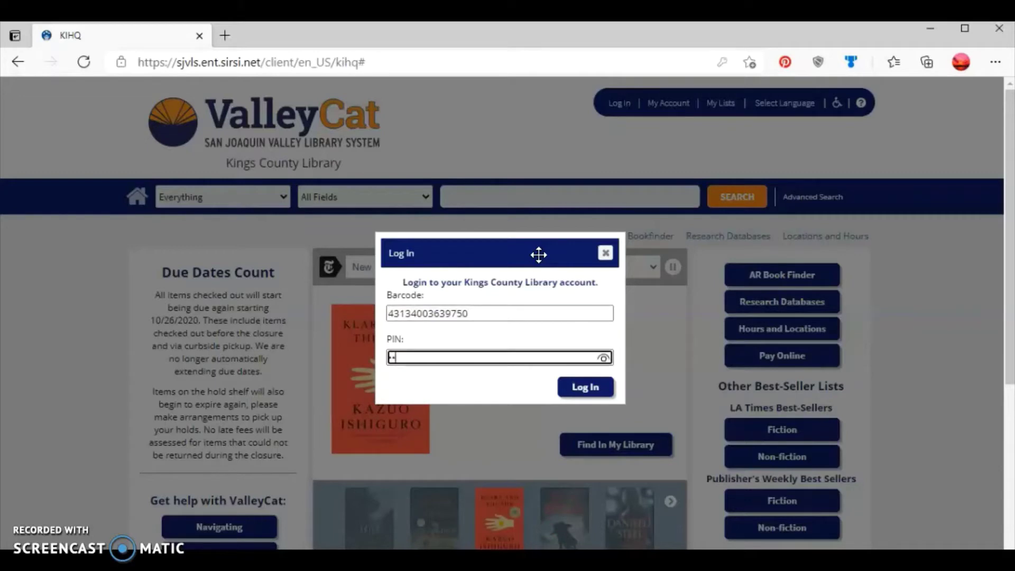
{"action": "left_click", "coordinate": [584, 391]}
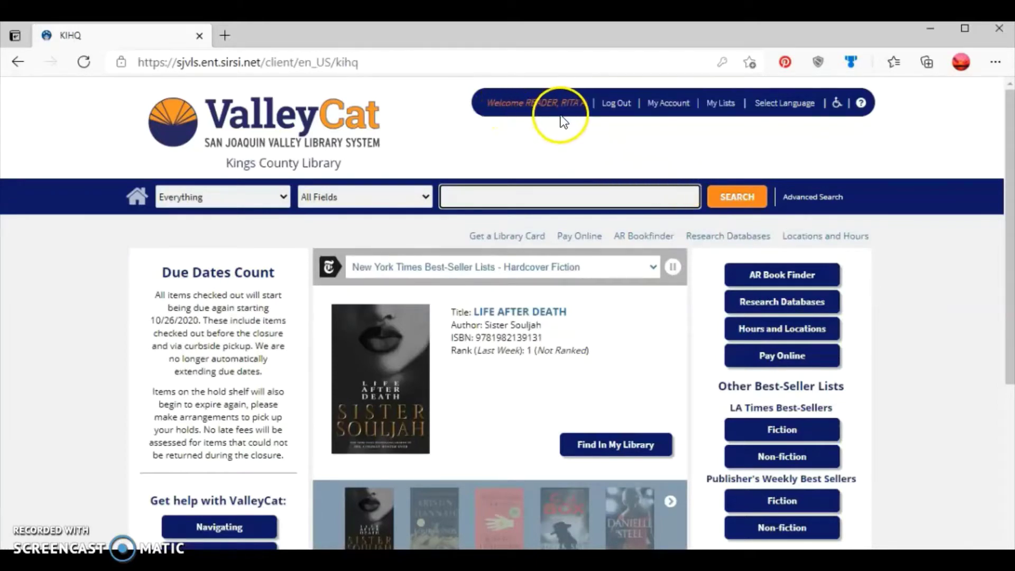
Search the catalog for 'the magnolia story', fixing the misspelled word, to get 19 results.
{"action": "left_click", "coordinate": [516, 198]}
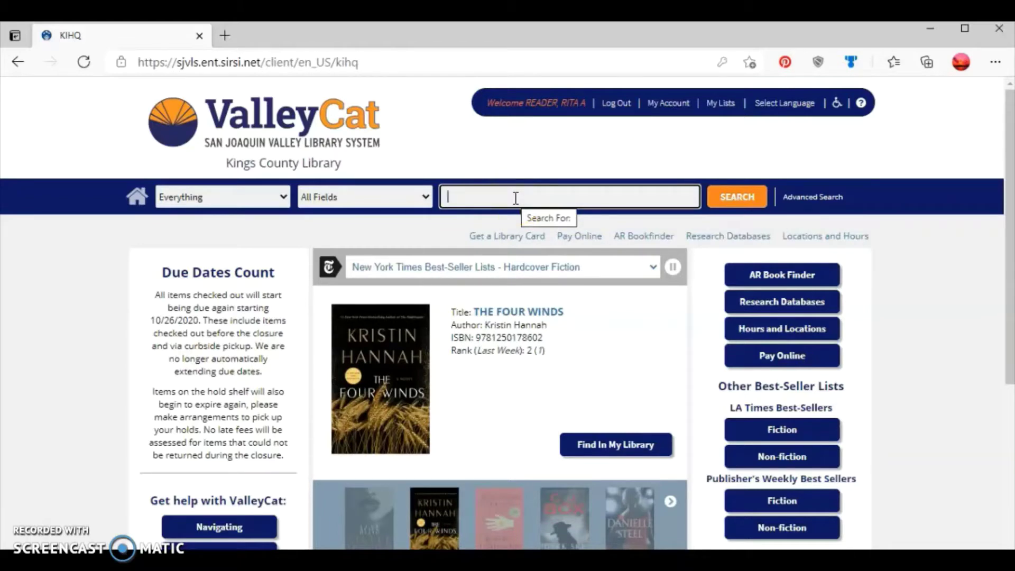
{"action": "type", "text": "the "}
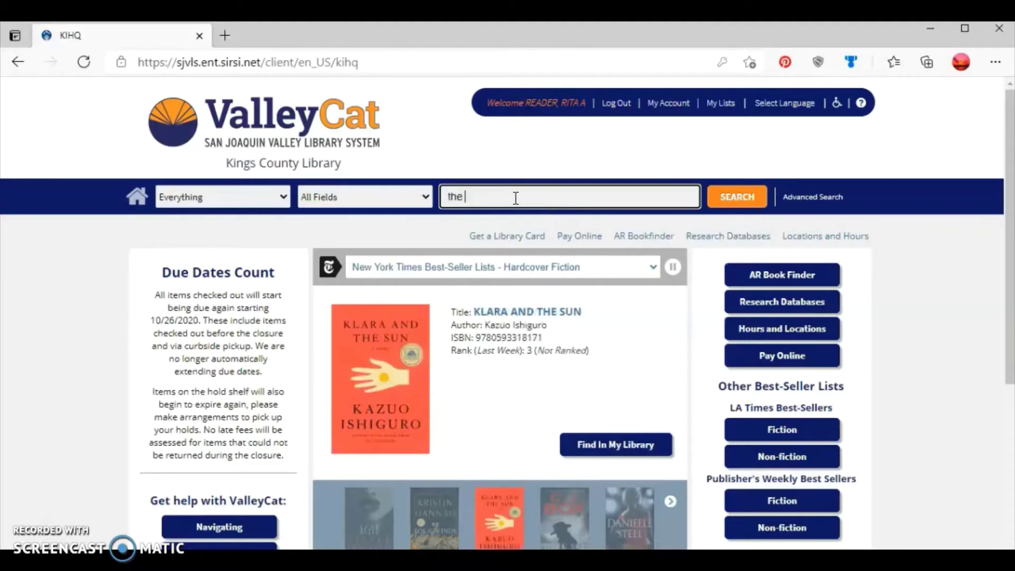
{"action": "type", "text": "magn"}
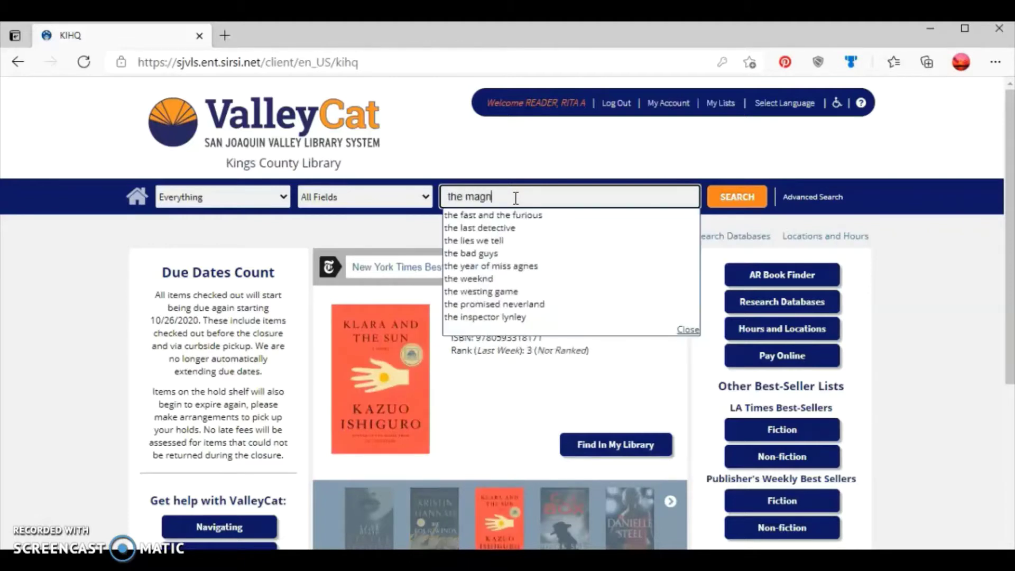
{"action": "type", "text": "olia stroy"}
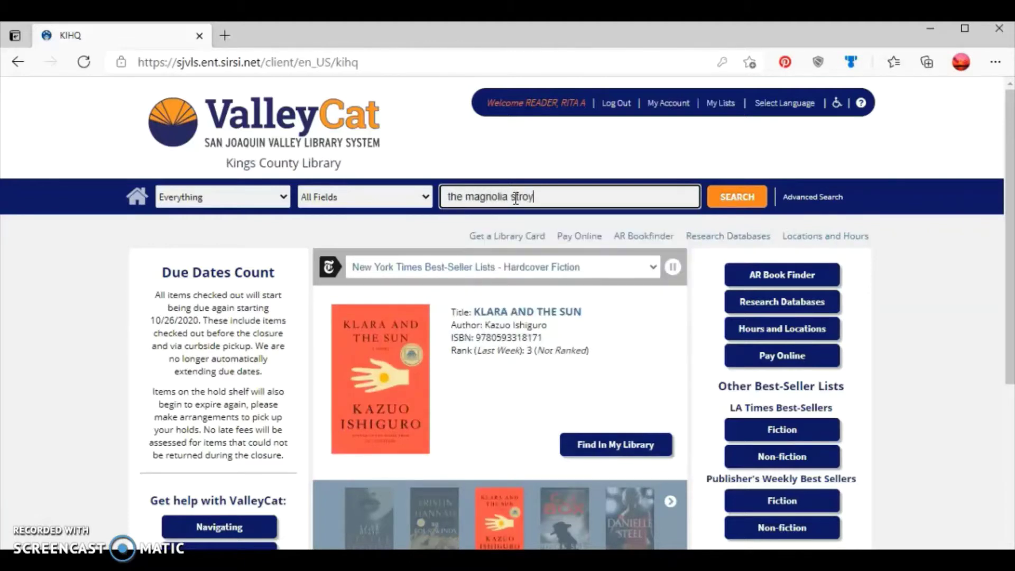
{"action": "double_click", "coordinate": [516, 198]}
{"action": "type", "text": "str"}
{"action": "type", "text": "ory"}
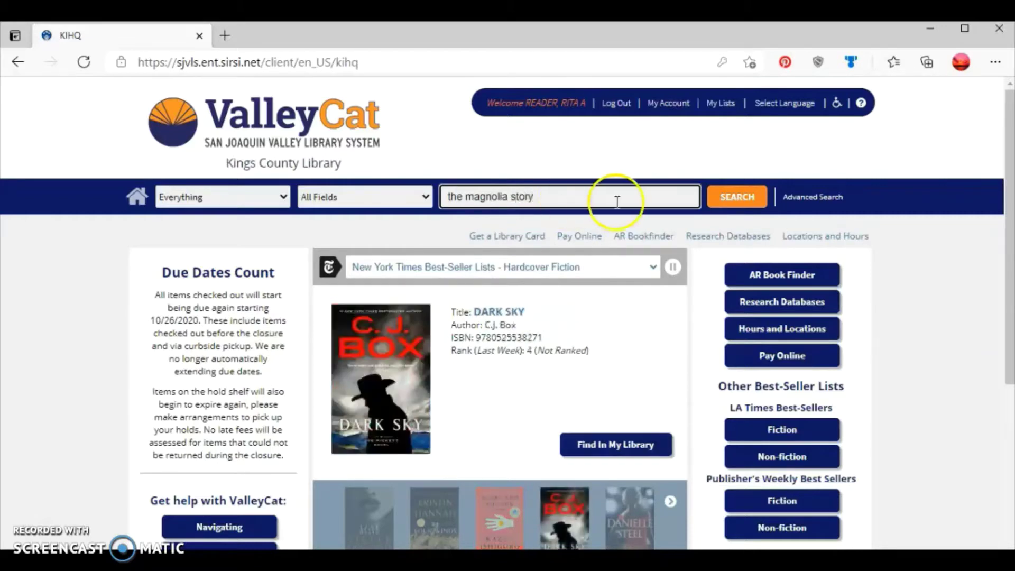
{"action": "left_click", "coordinate": [728, 208]}
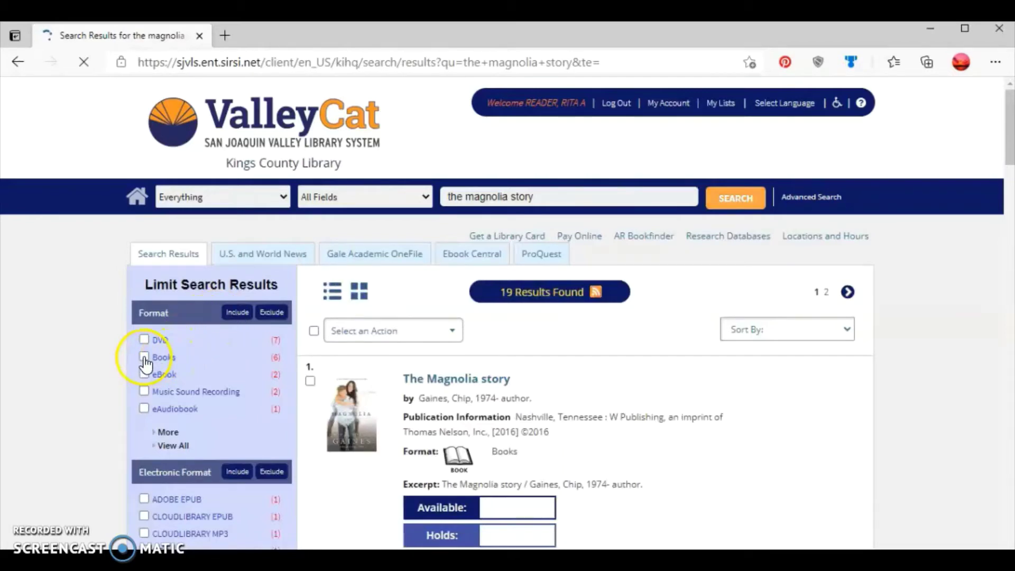
Limit the results to the Books format, leaving 6 results.
{"action": "left_click", "coordinate": [153, 319]}
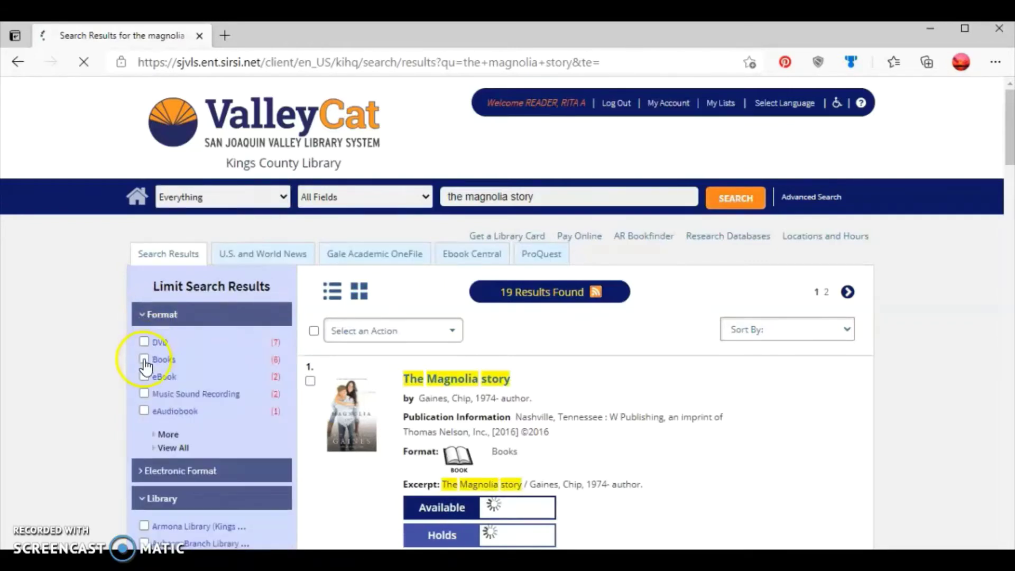
{"action": "left_click", "coordinate": [144, 360]}
{"action": "left_click", "coordinate": [144, 360]}
{"action": "left_click", "coordinate": [239, 468]}
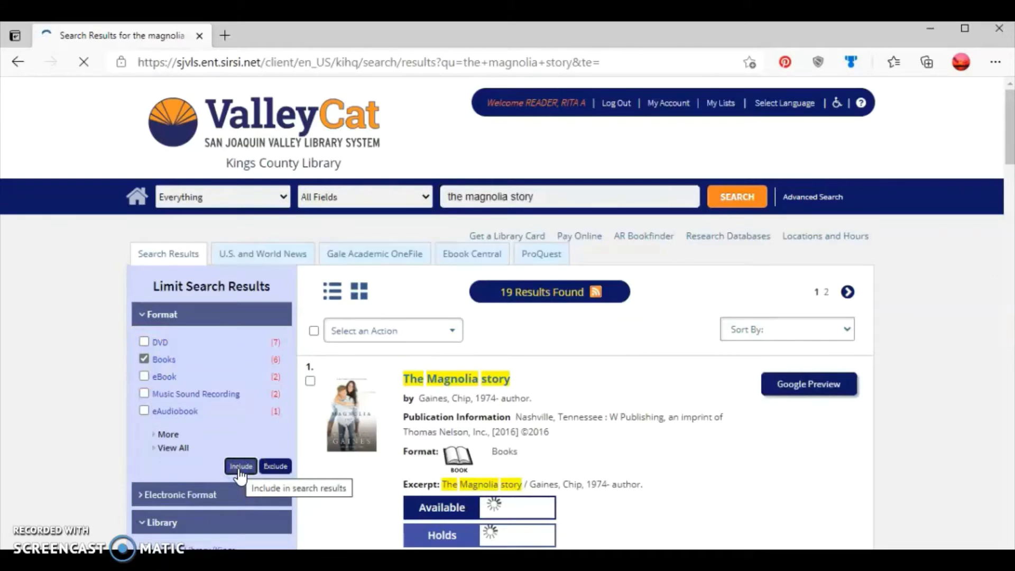
{"action": "left_click", "coordinate": [687, 285]}
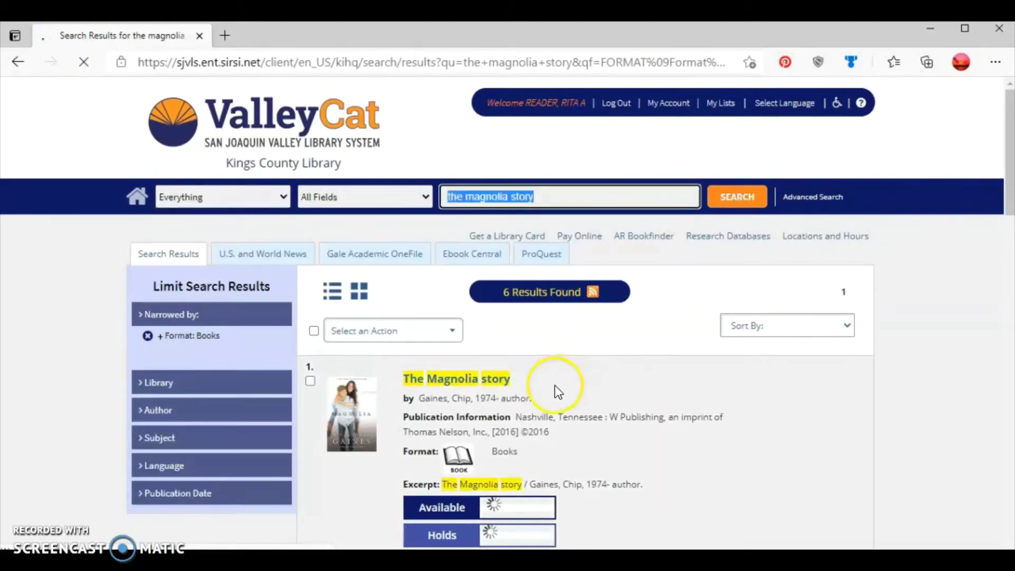
Open The Magnolia story's full details record and its Select an Action dropdown.
{"action": "left_click", "coordinate": [475, 381]}
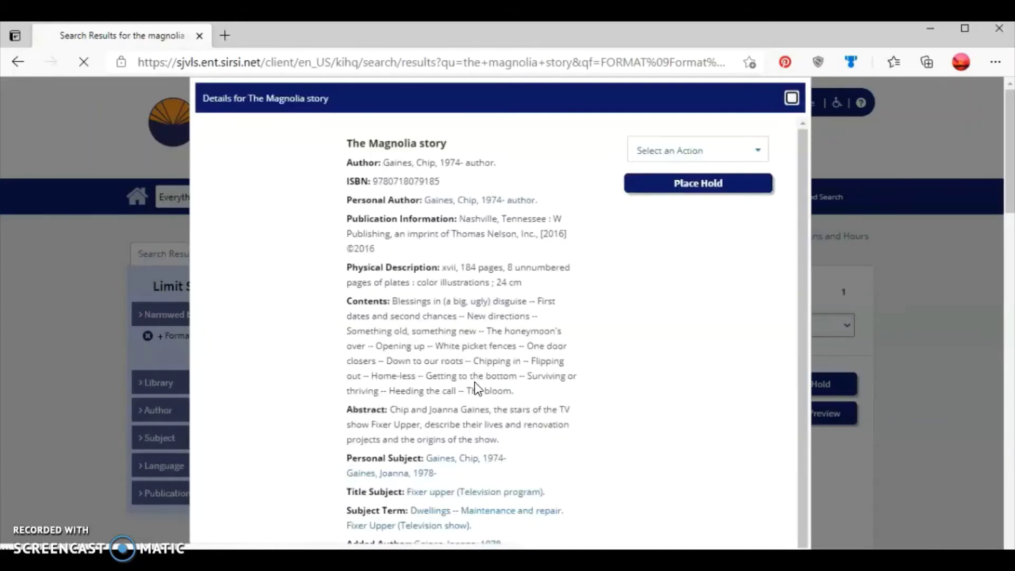
{"action": "left_click", "coordinate": [738, 141]}
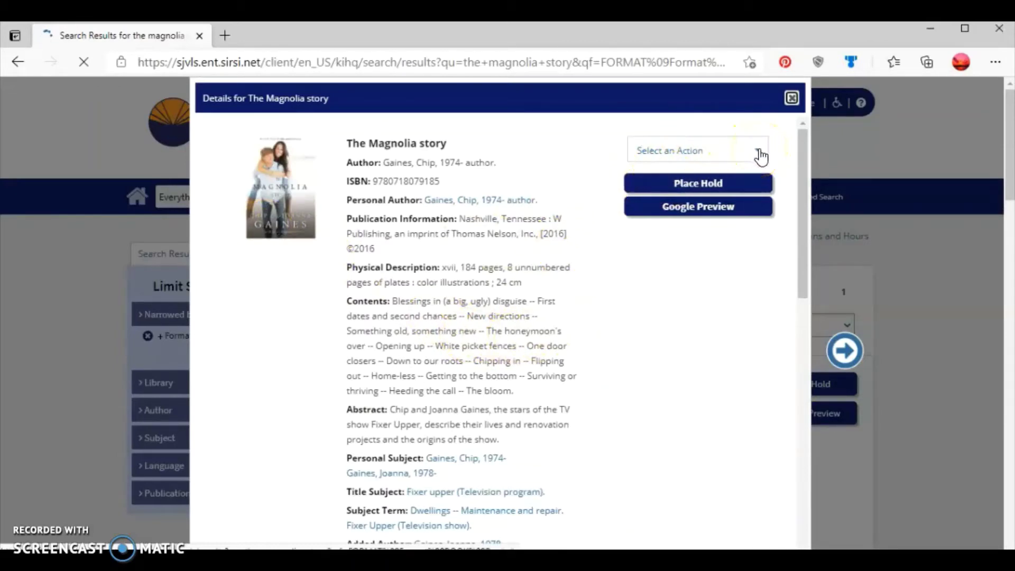
{"action": "left_click", "coordinate": [761, 157]}
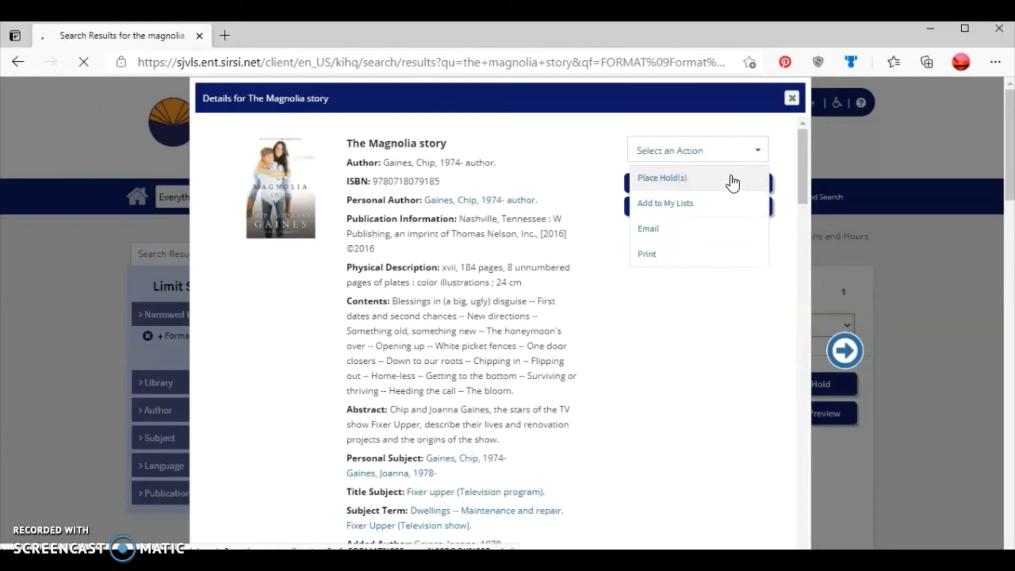
{"action": "left_click", "coordinate": [732, 182]}
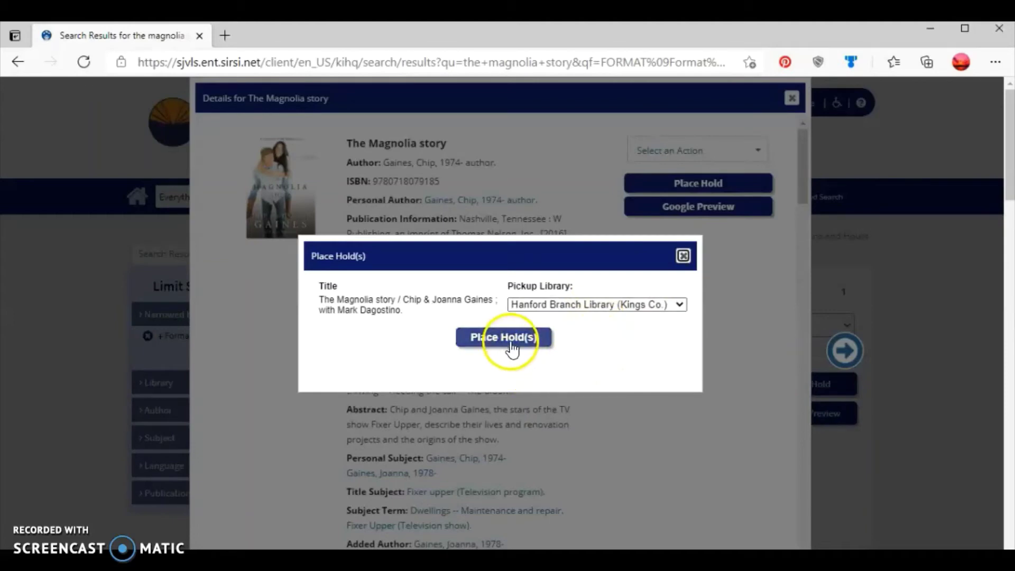
{"action": "left_click", "coordinate": [683, 257]}
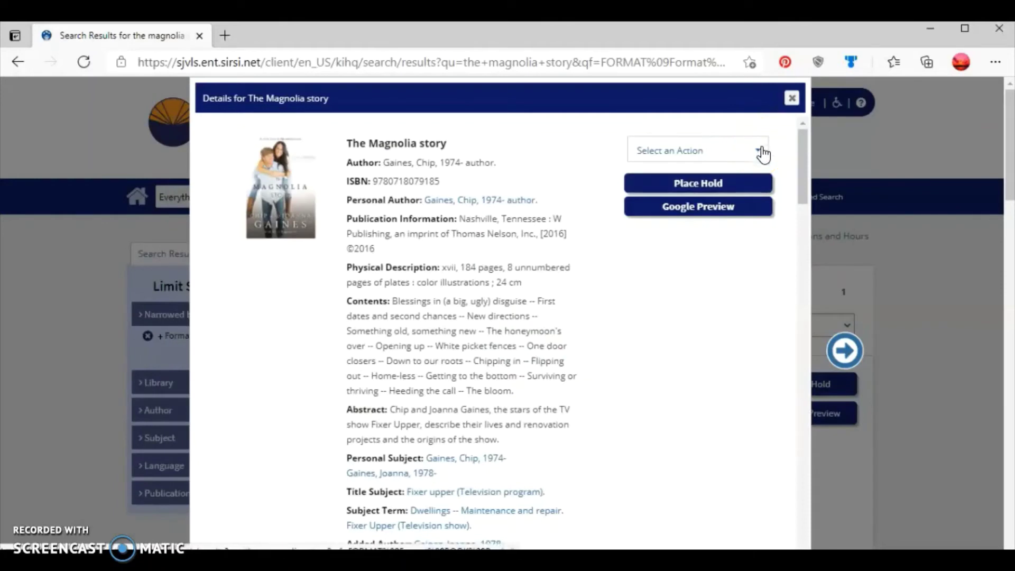
Add The Magnolia story to My Lists, dismiss the confirmation, and close its details.
{"action": "left_click", "coordinate": [762, 155]}
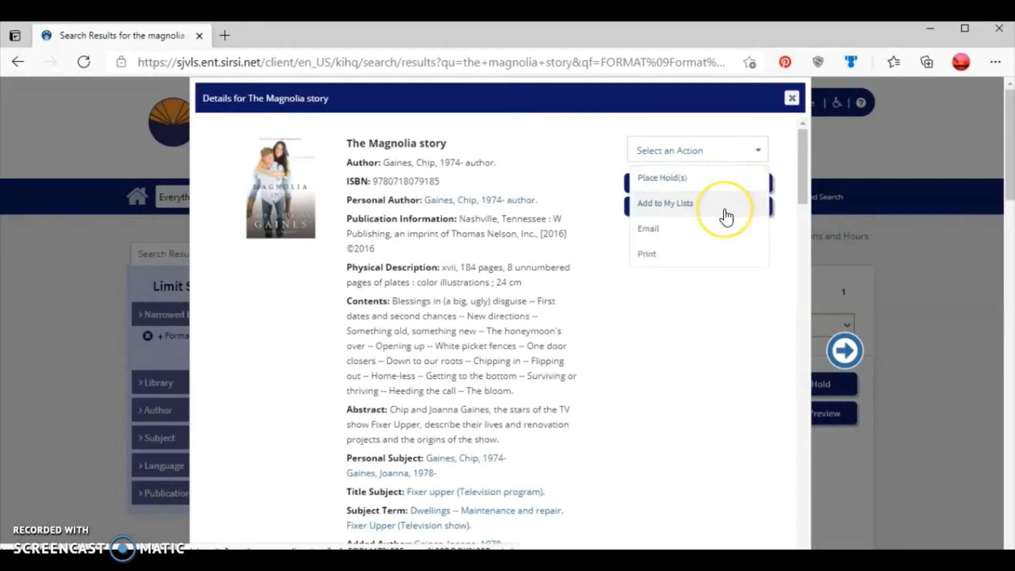
{"action": "left_click", "coordinate": [724, 206]}
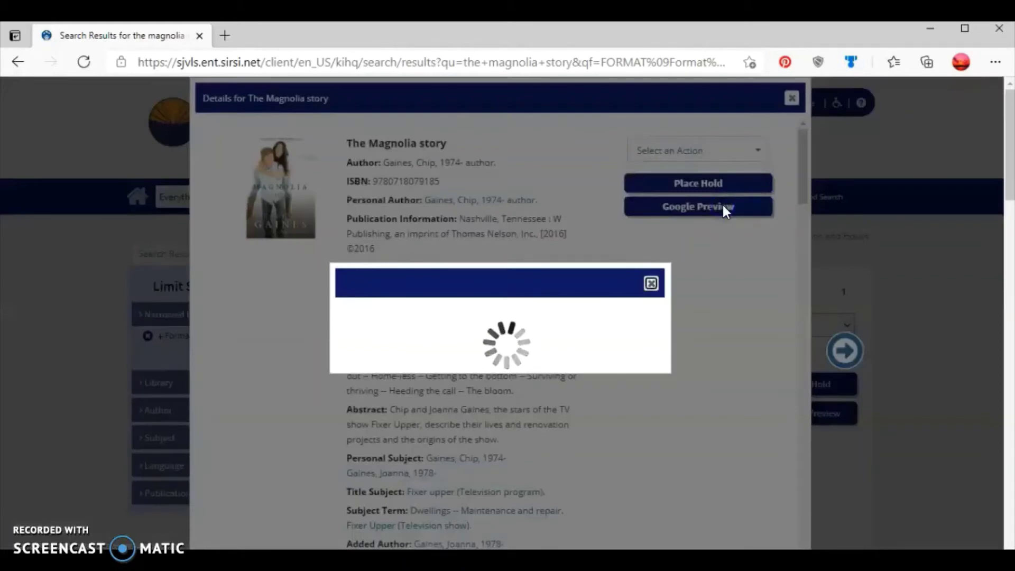
{"action": "left_click", "coordinate": [651, 284]}
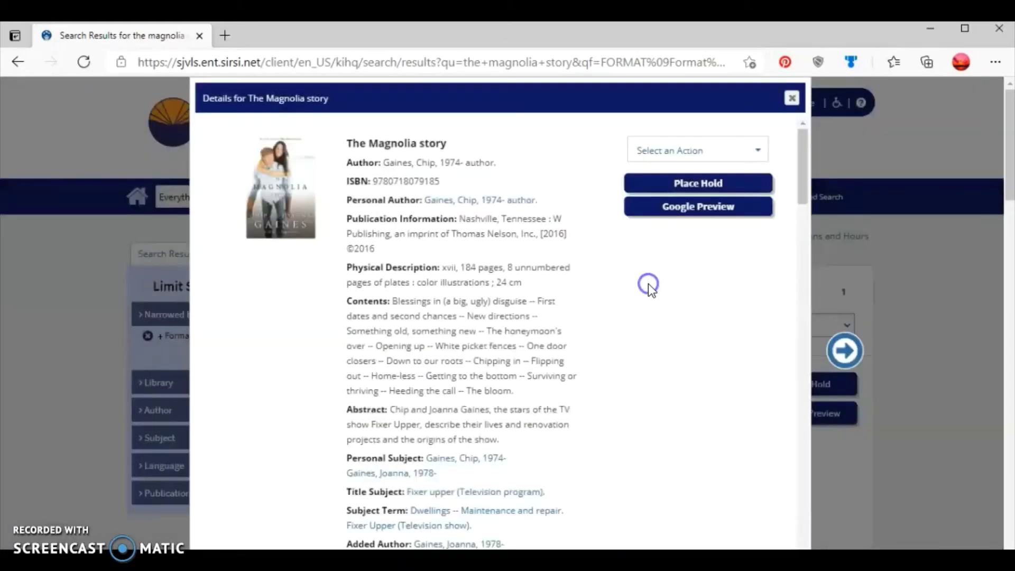
{"action": "left_click", "coordinate": [791, 98]}
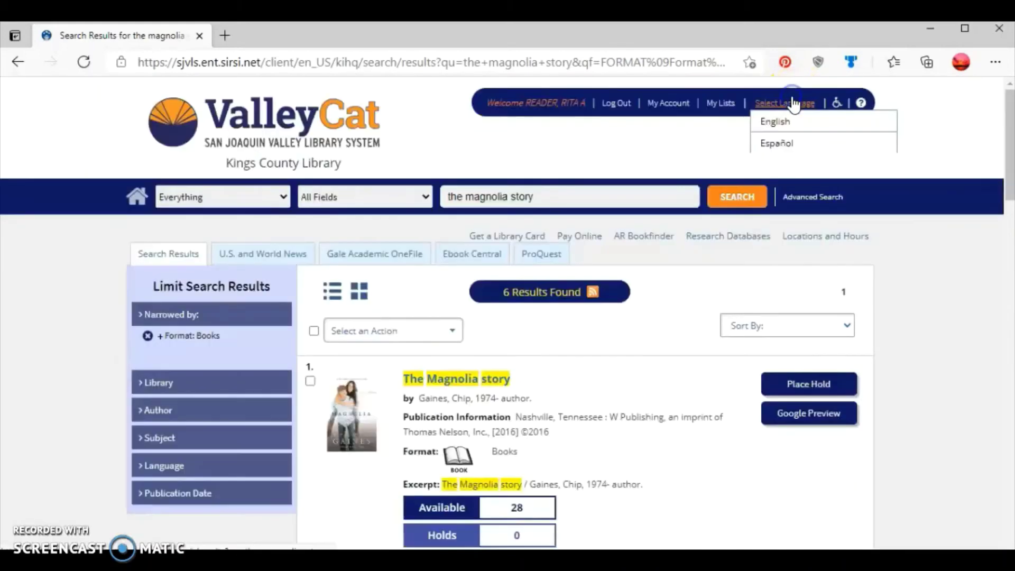
View the Temporary List in My Lists, browsing its action and sort dropdowns without changes.
{"action": "left_click", "coordinate": [722, 108]}
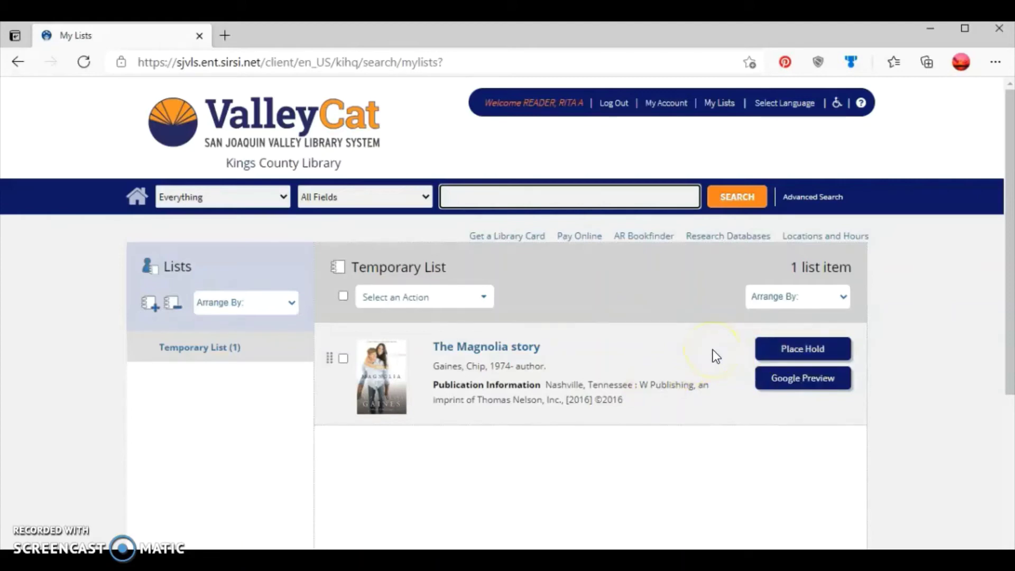
{"action": "left_click", "coordinate": [825, 357]}
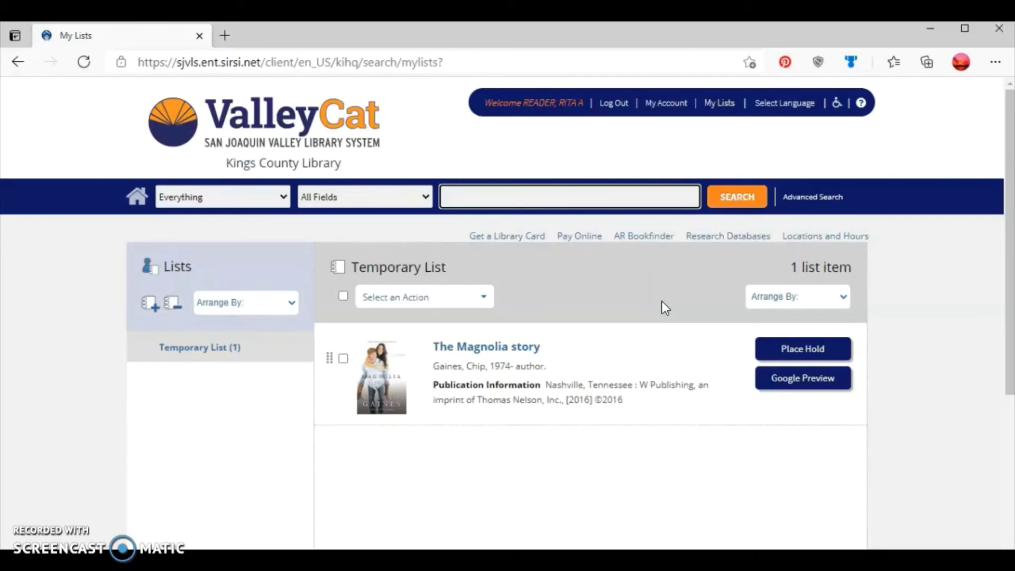
{"action": "left_click", "coordinate": [484, 299]}
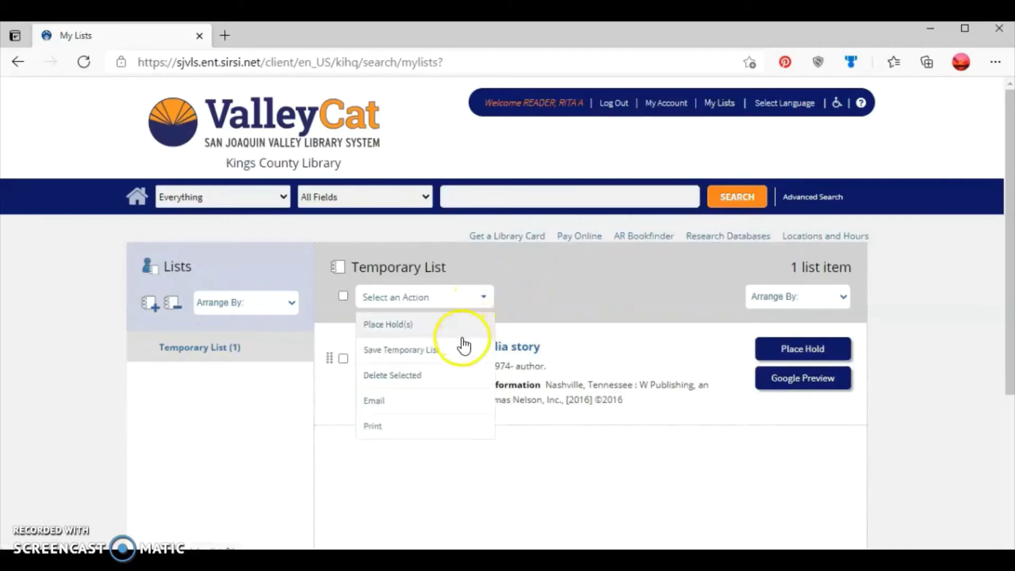
{"action": "left_click", "coordinate": [522, 285]}
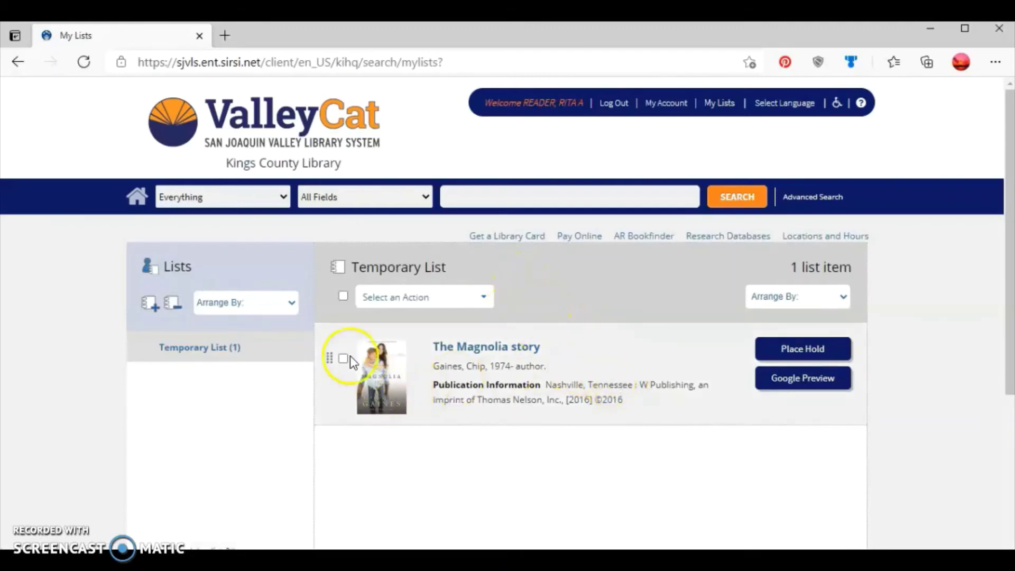
{"action": "left_click", "coordinate": [291, 307]}
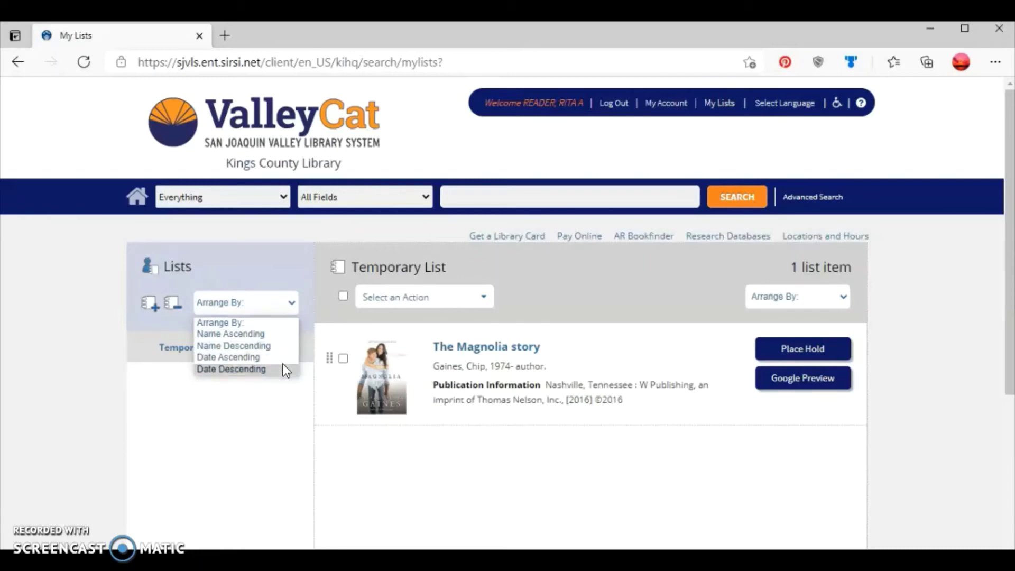
{"action": "left_click", "coordinate": [291, 265]}
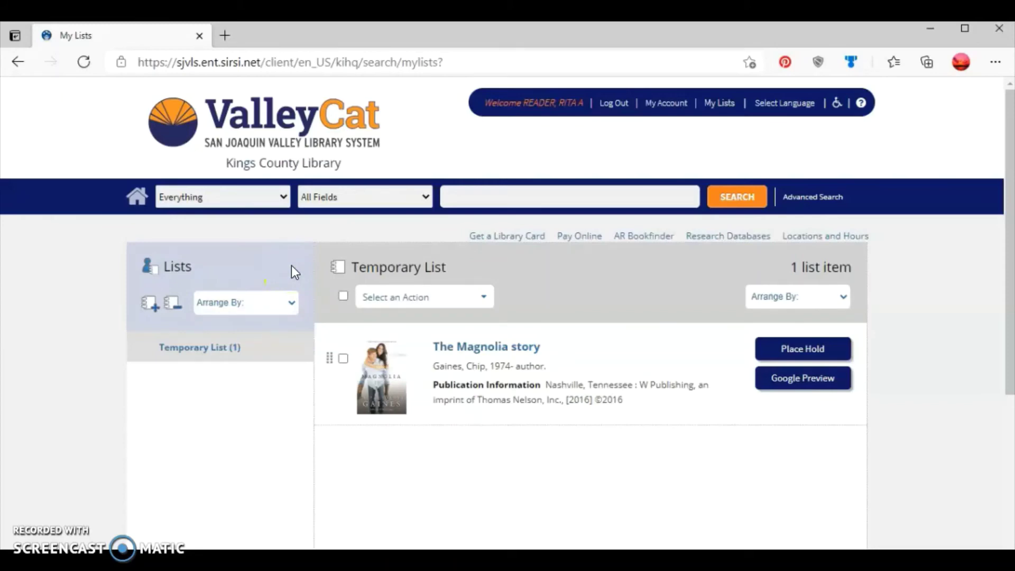
Delete The Magnolia story from the Temporary List, leaving 0 items, then go to My Account.
{"action": "left_click", "coordinate": [343, 360]}
{"action": "left_click", "coordinate": [438, 305]}
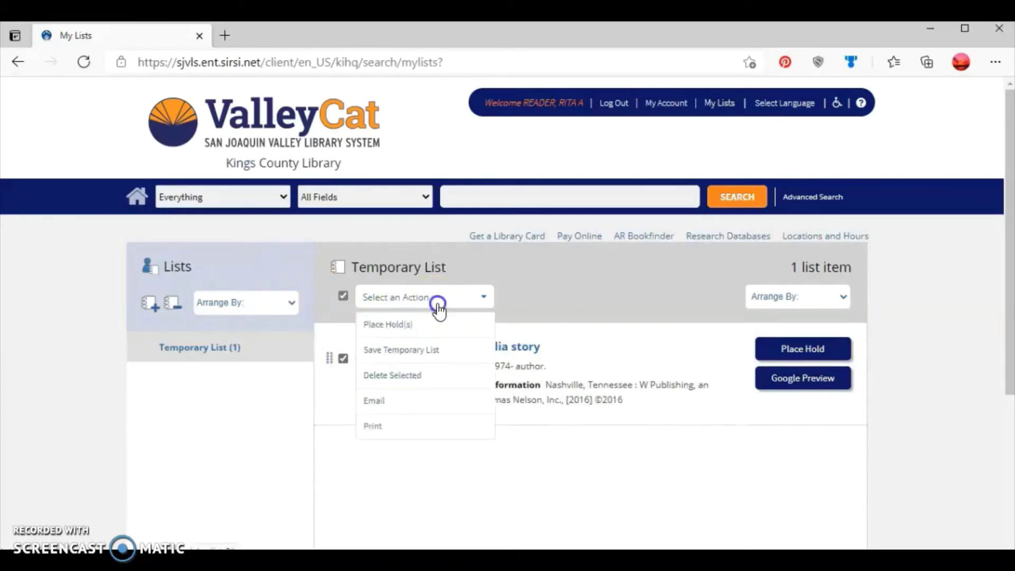
{"action": "left_click", "coordinate": [418, 377]}
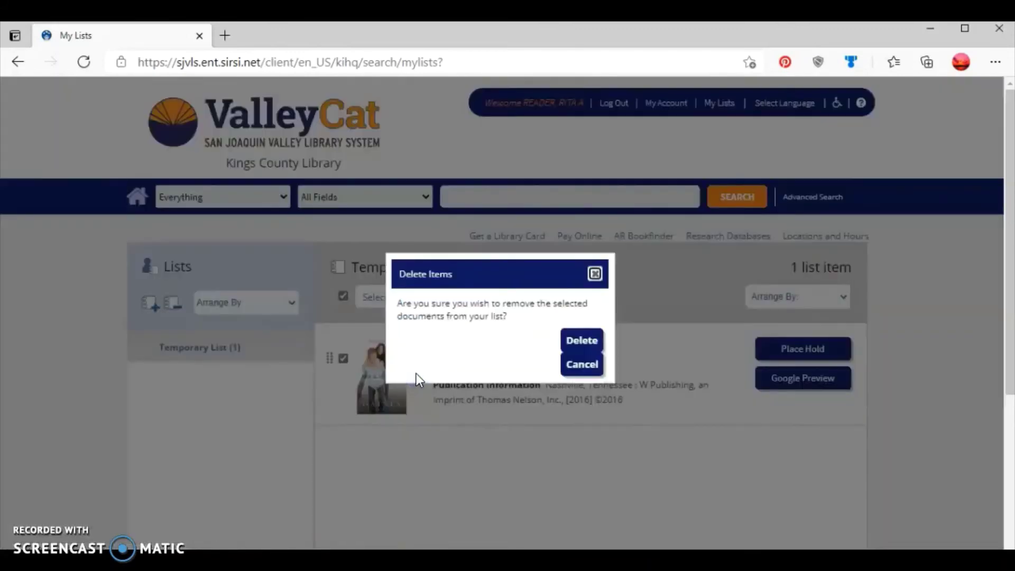
{"action": "left_click", "coordinate": [583, 344]}
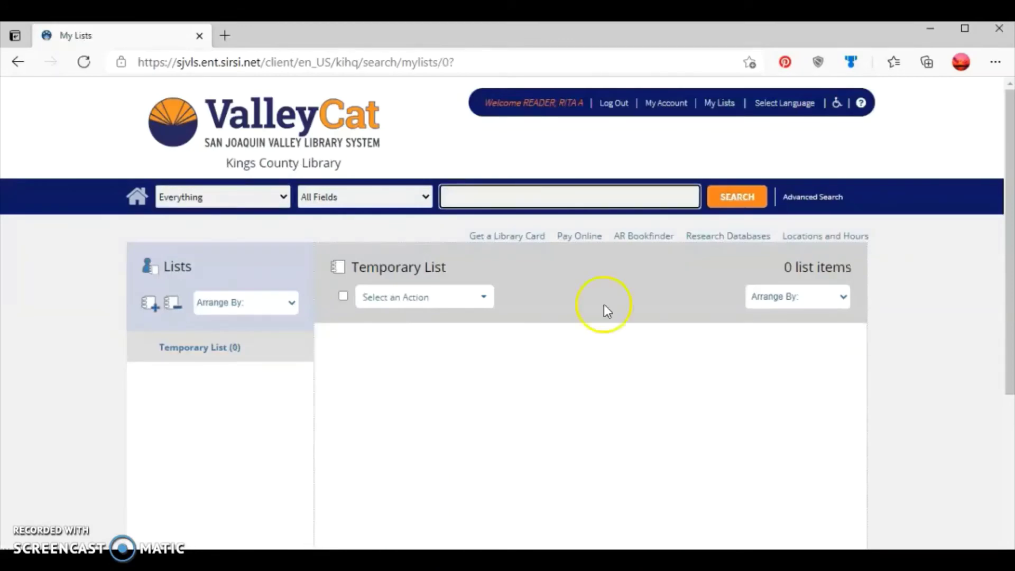
{"action": "left_click", "coordinate": [668, 113]}
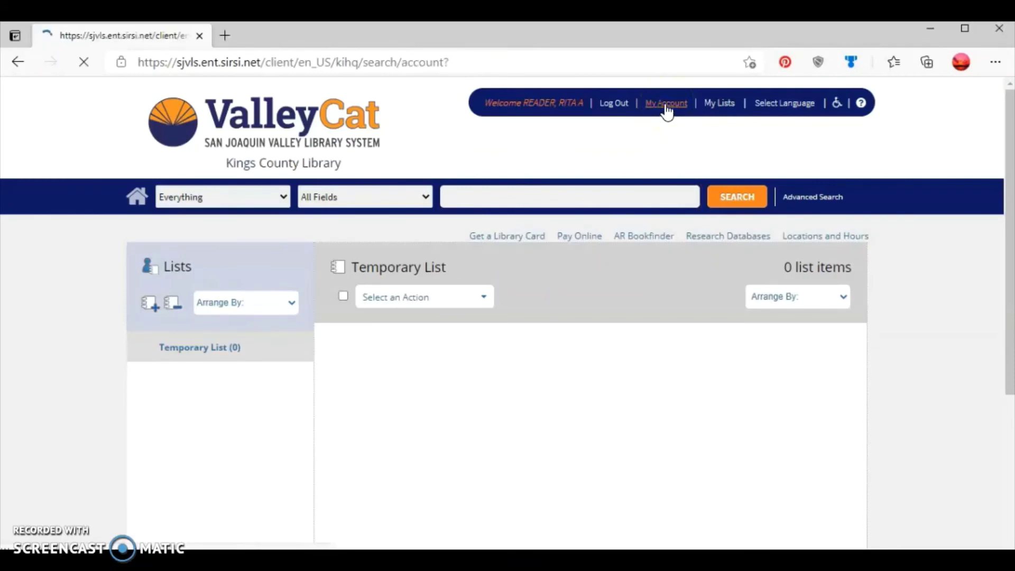
On the Holds tab, select the pending hold on The 48 laws of power.
{"action": "left_click", "coordinate": [656, 132]}
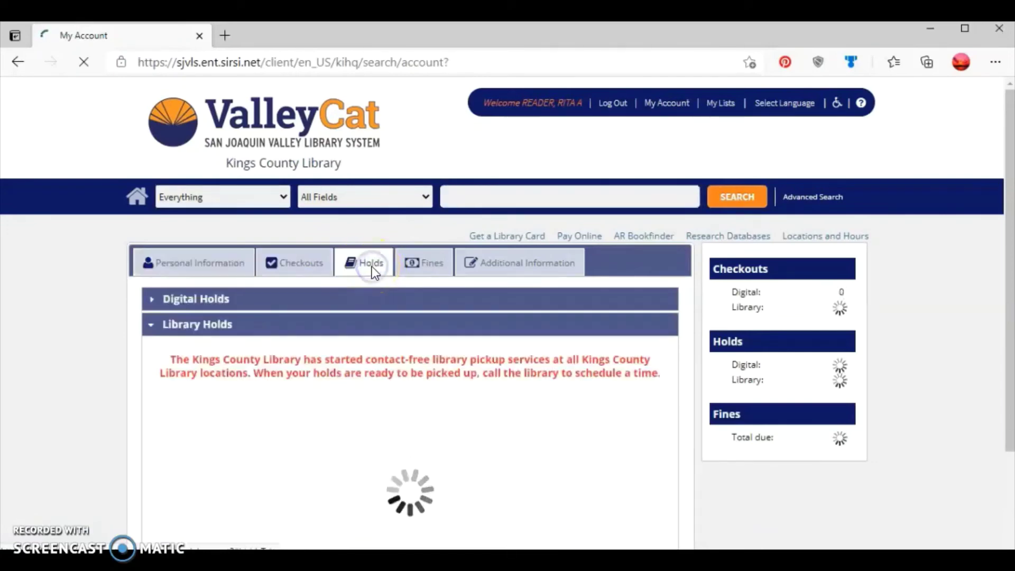
{"action": "left_click", "coordinate": [335, 390]}
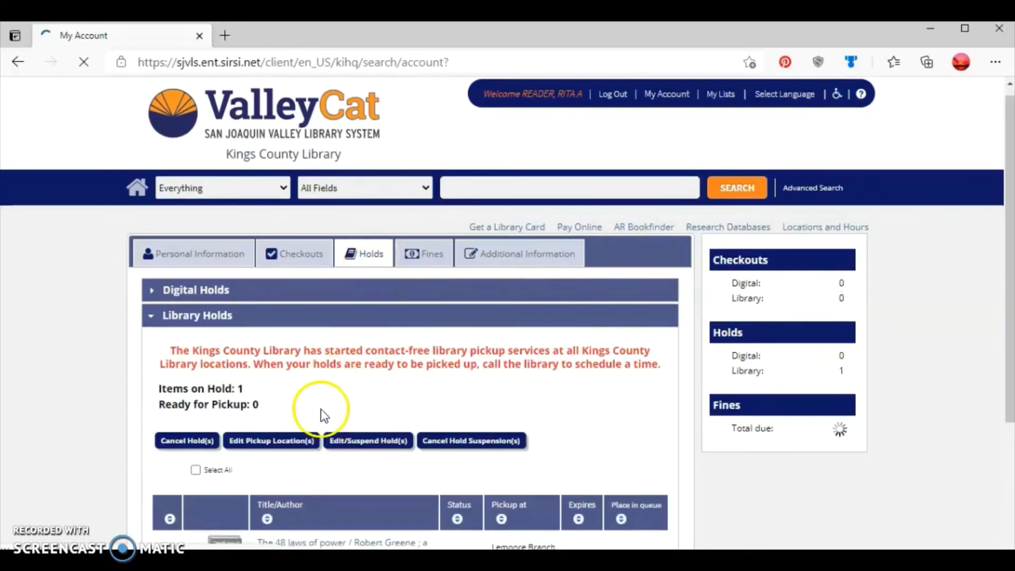
{"action": "scroll", "coordinate": [319, 394], "scroll_direction": "down", "scroll_amount": 2}
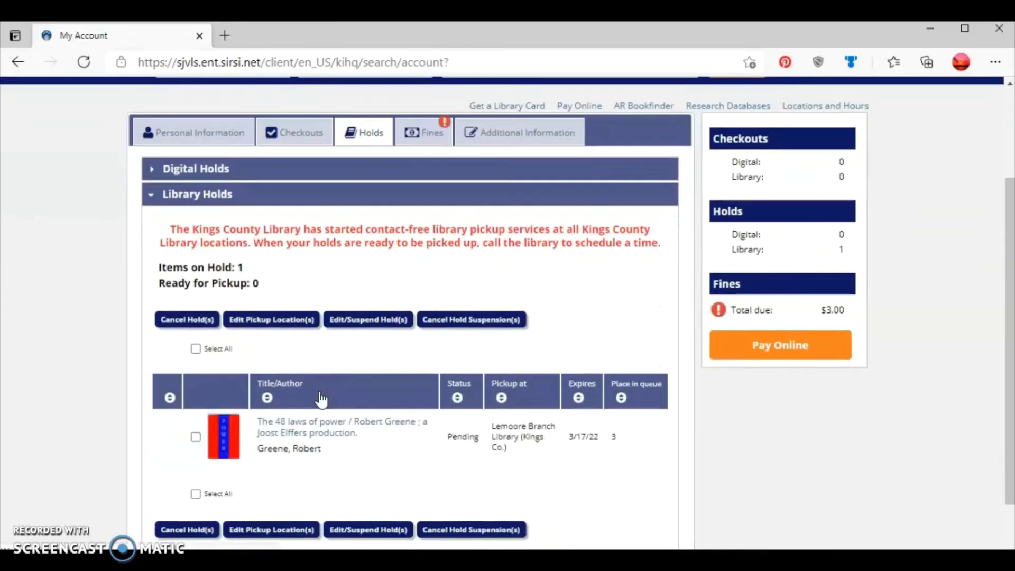
{"action": "left_click", "coordinate": [318, 360]}
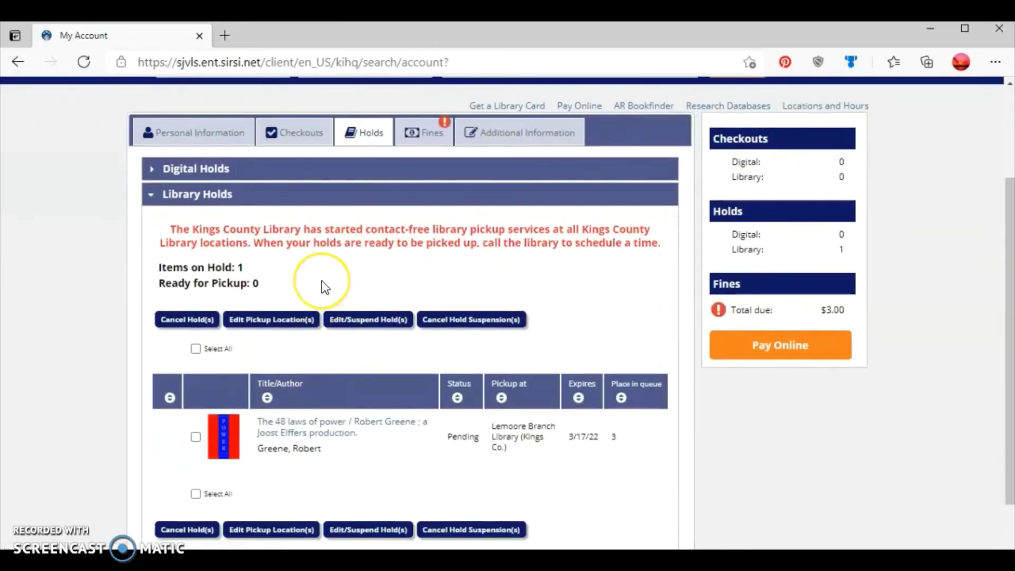
{"action": "left_click", "coordinate": [282, 285]}
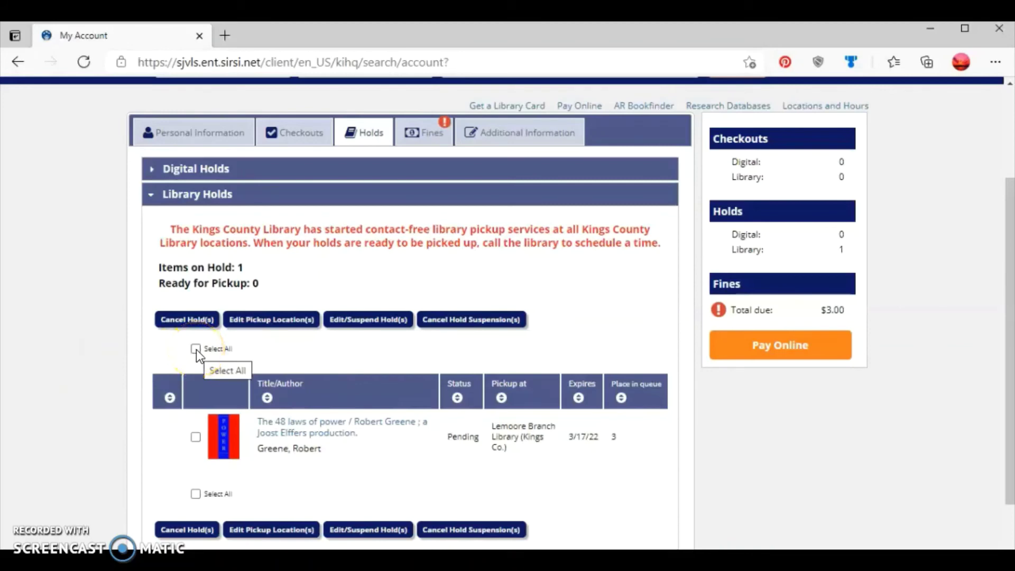
{"action": "left_click", "coordinate": [196, 438]}
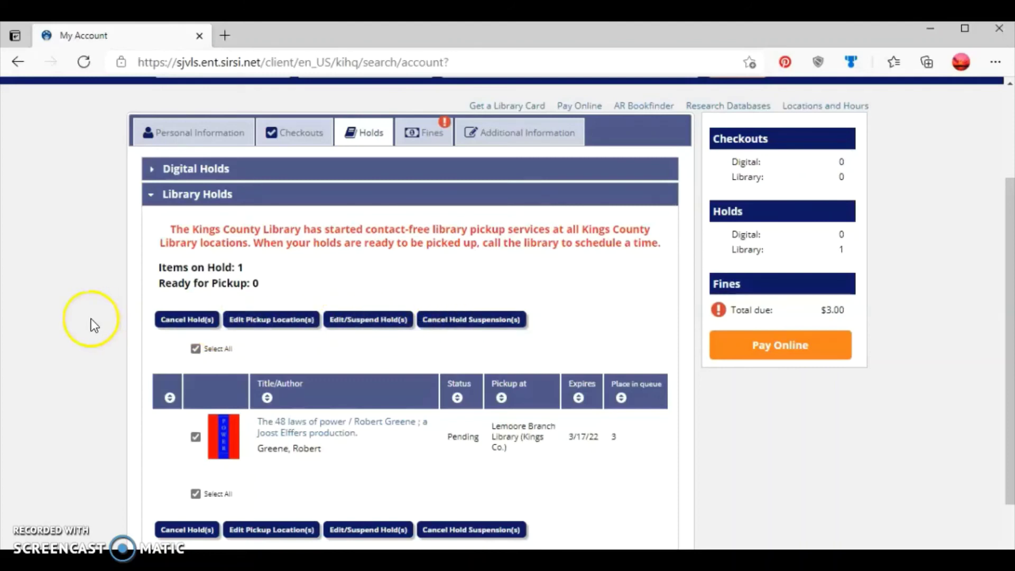
Cancel the hold on The 48 laws of power and log out, acknowledging the security reminder.
{"action": "left_click", "coordinate": [174, 320]}
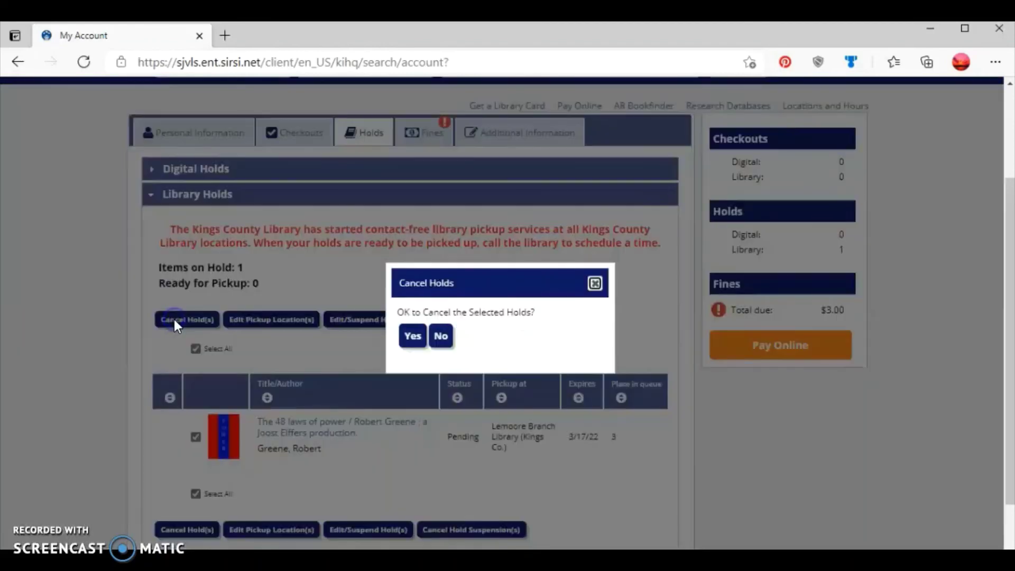
{"action": "left_click", "coordinate": [415, 338]}
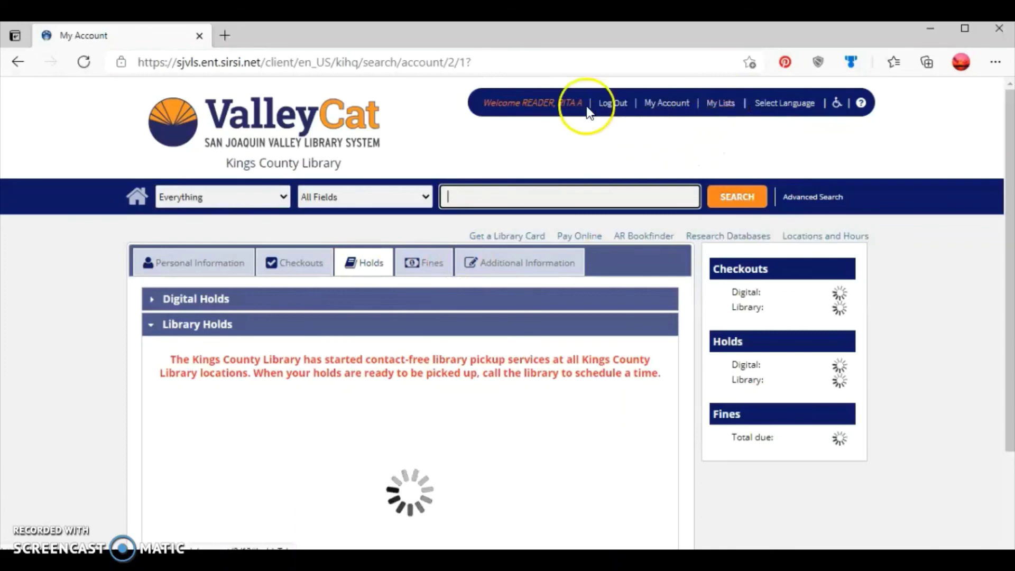
{"action": "left_click", "coordinate": [616, 104]}
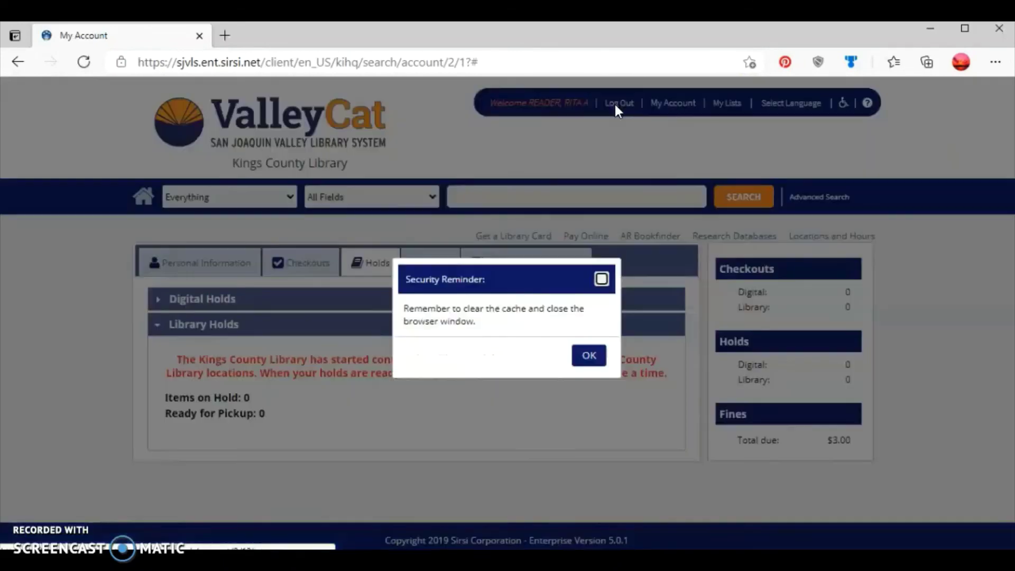
{"action": "left_click", "coordinate": [585, 356]}
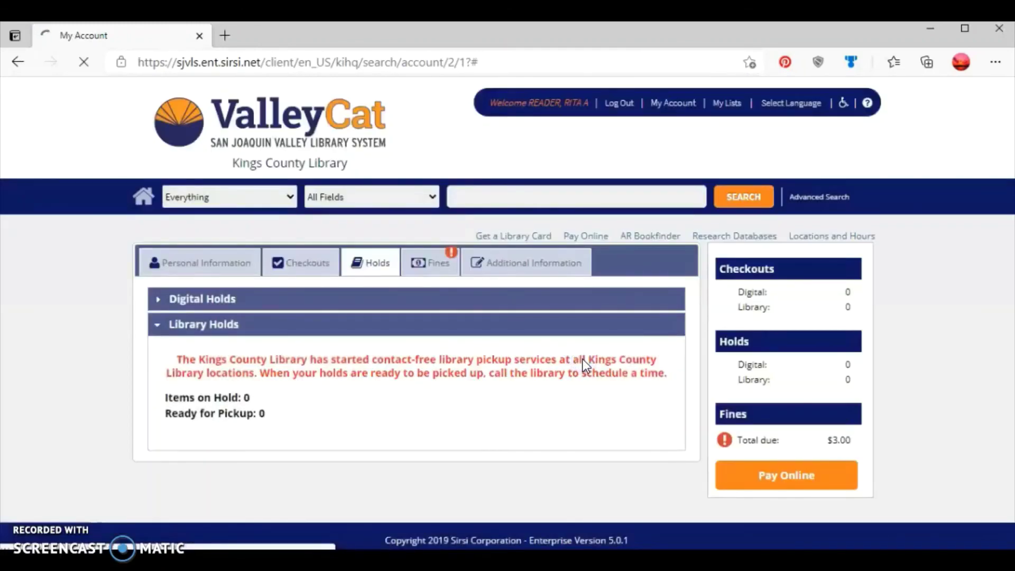